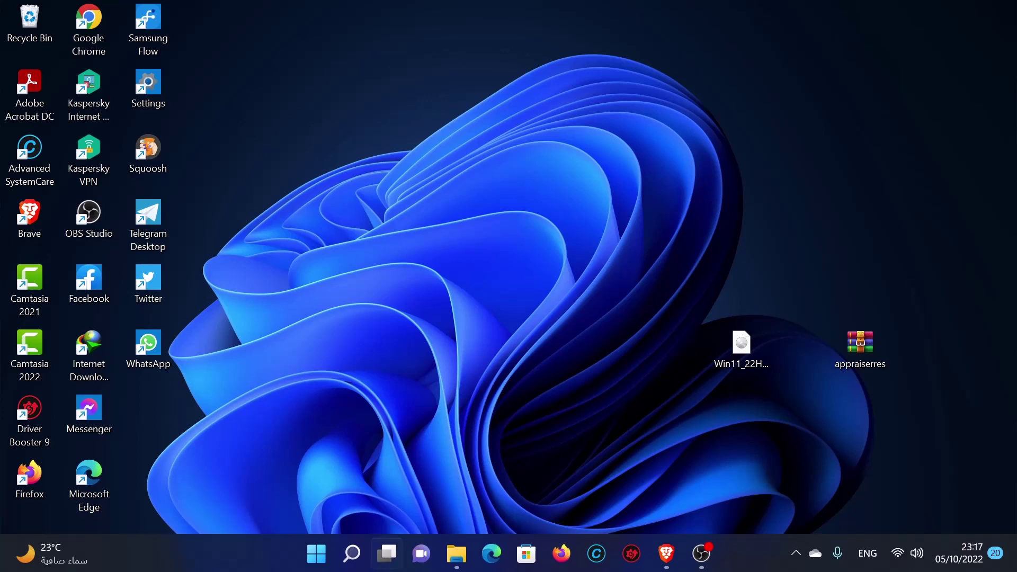
Check the installed Windows version with the winver command and close the About Windows dialog
click(353, 552)
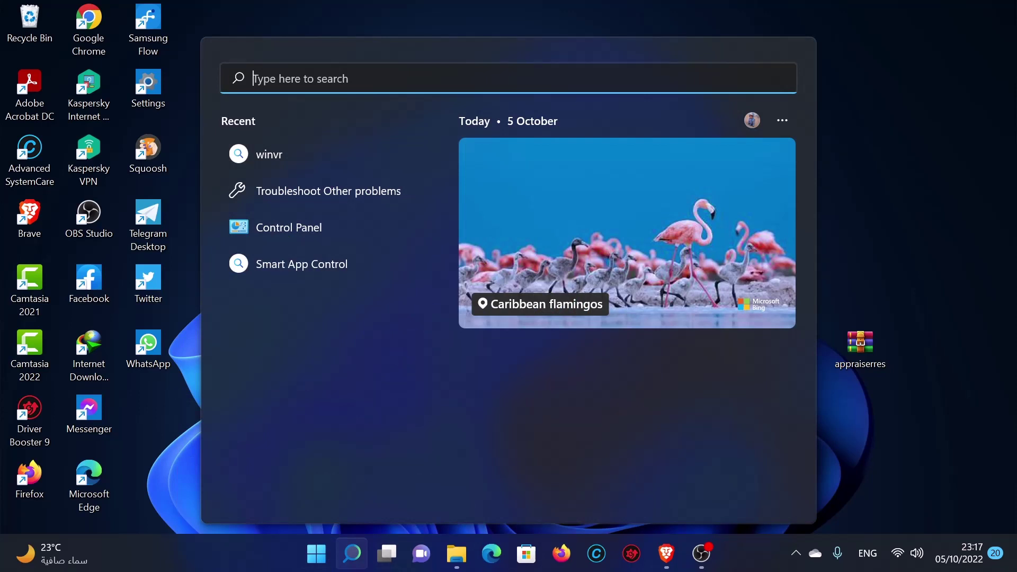
text(win)
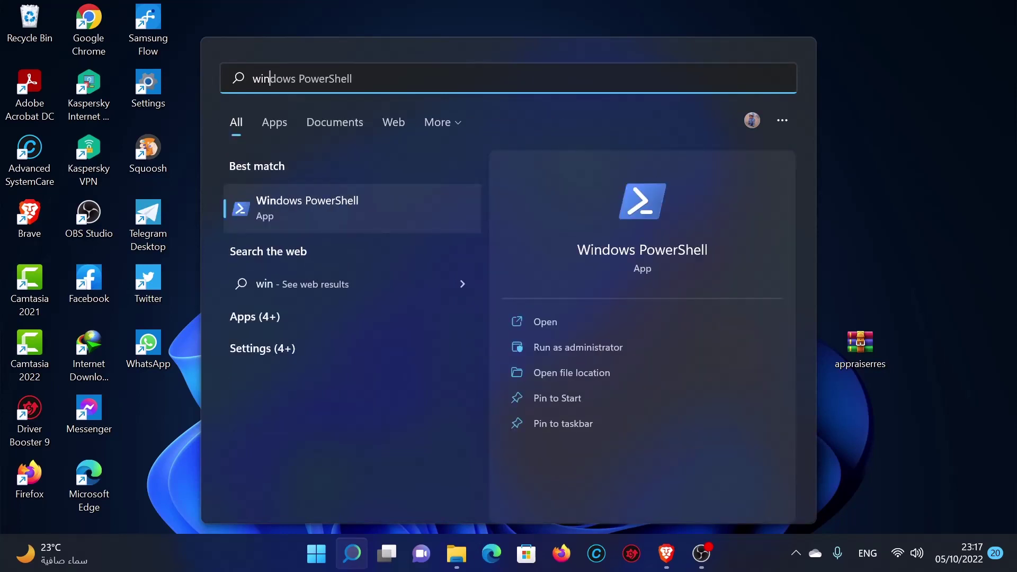
text(ver)
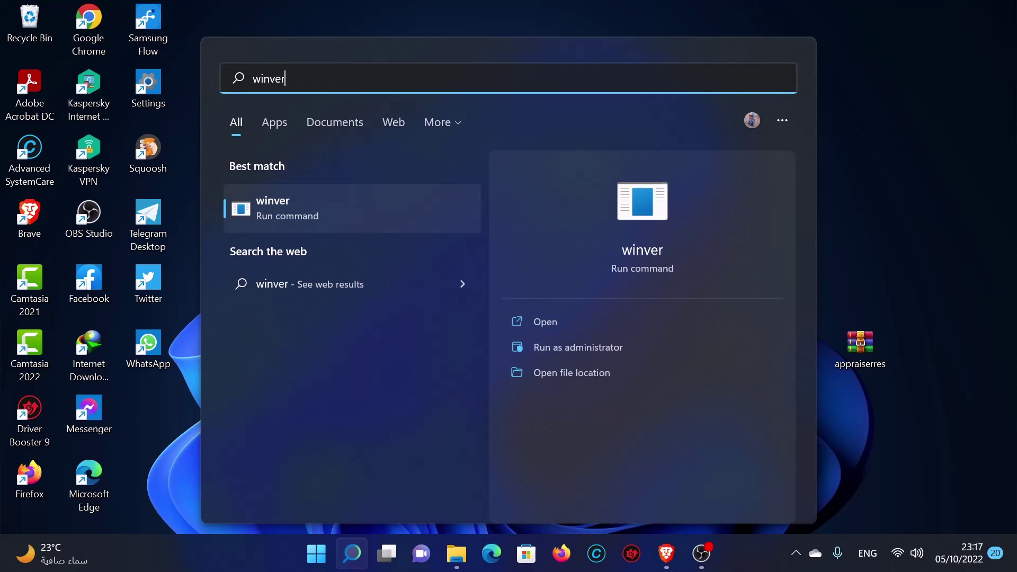
key(Return)
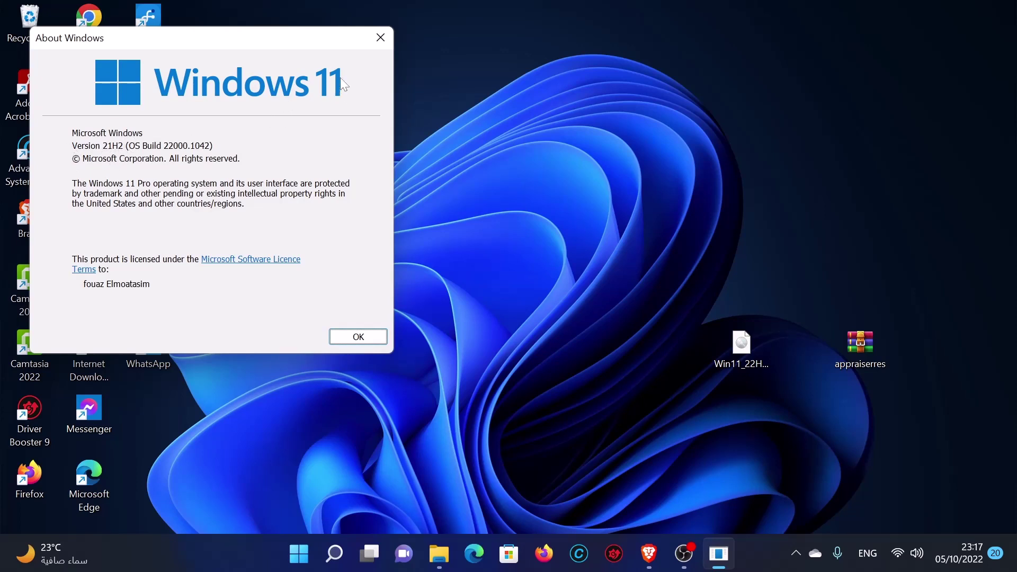
click(381, 36)
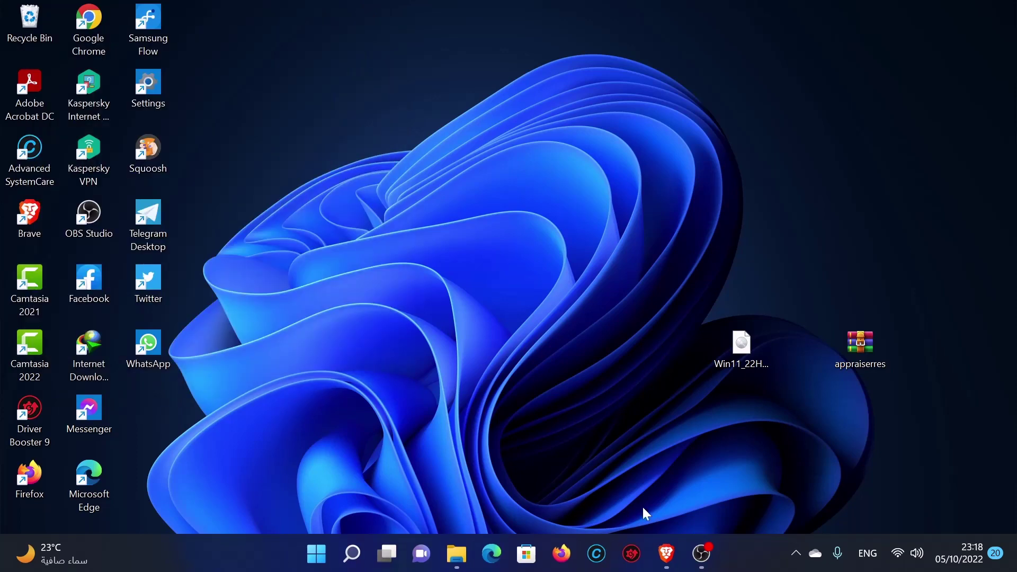
Switch to the Brave browser's Download Windows 11 page and request the Windows 11 (multi-edition ISO) disk image
click(666, 554)
scroll(432, 150, up, 3)
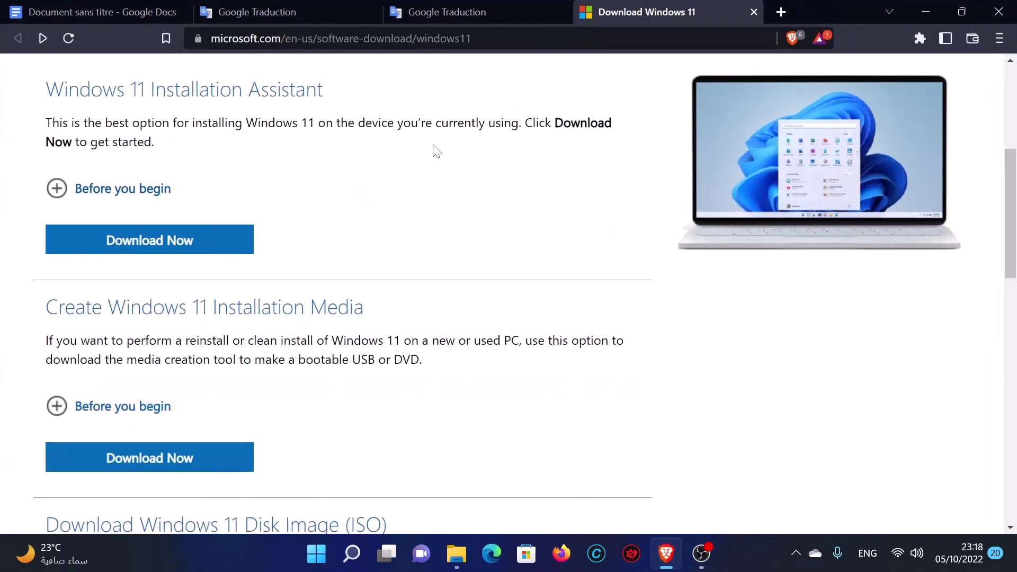
scroll(340, 273, down, 5)
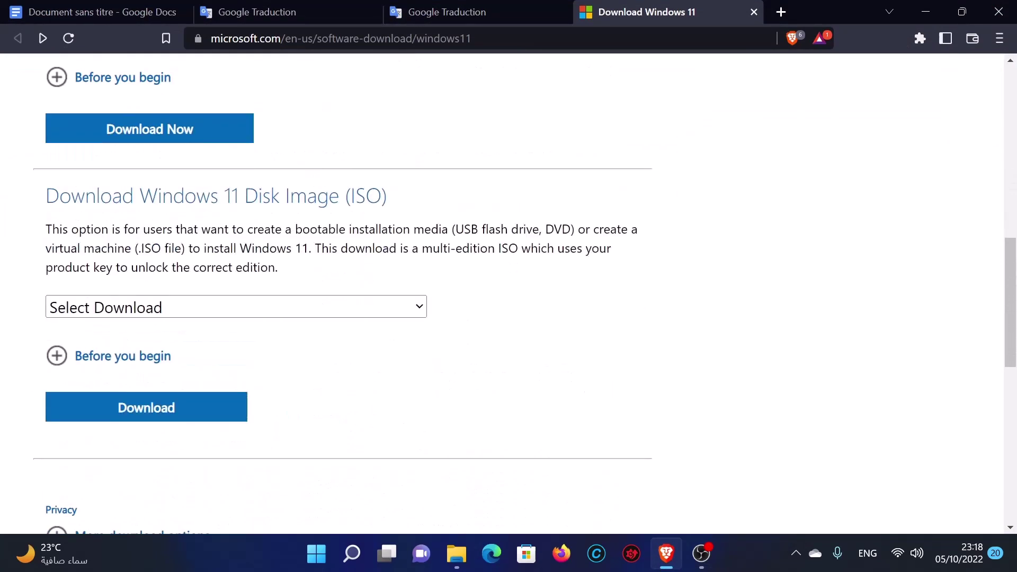
scroll(444, 121, up, 3)
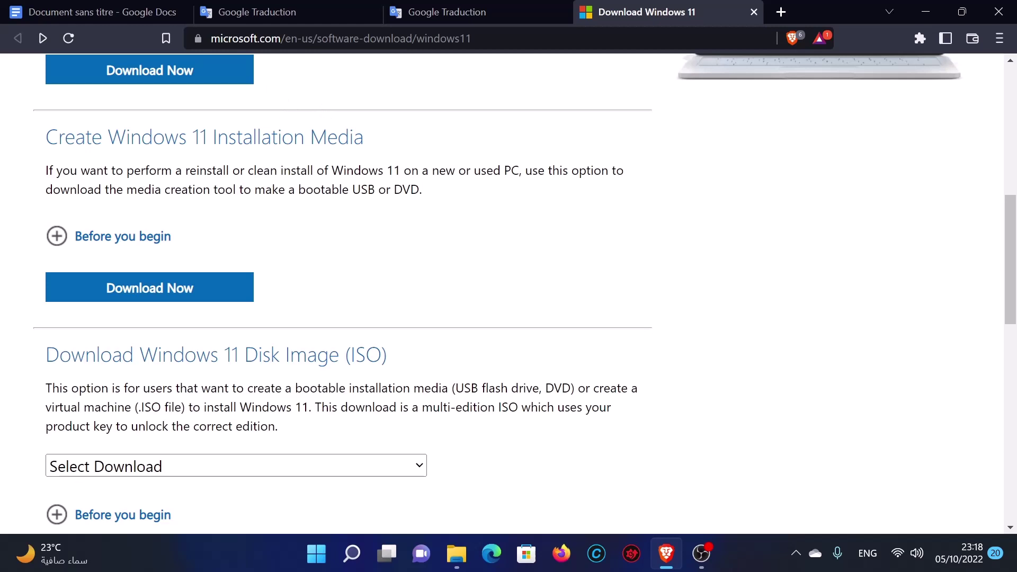
scroll(287, 184, down, 1)
scroll(329, 182, down, 3)
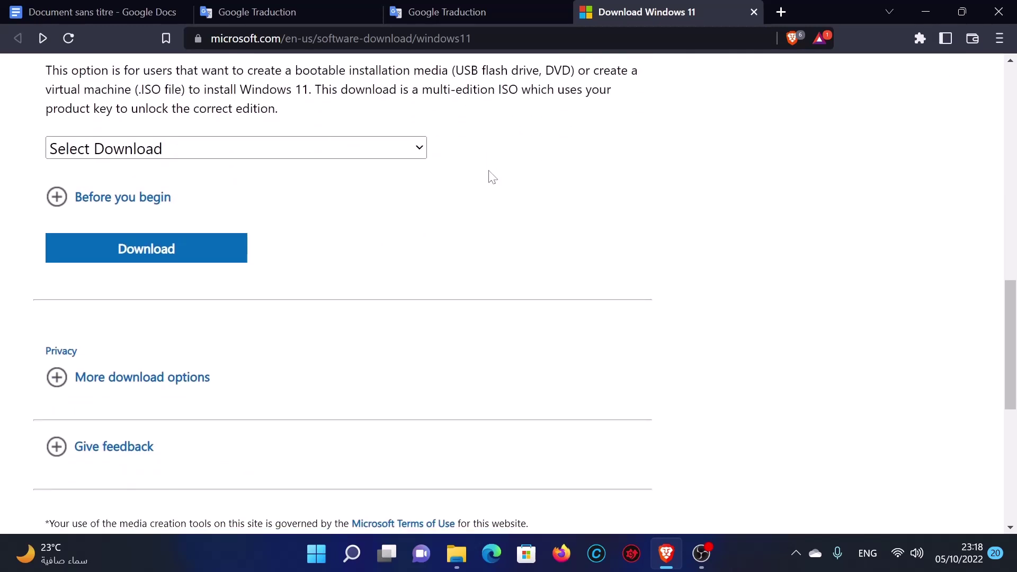
click(420, 149)
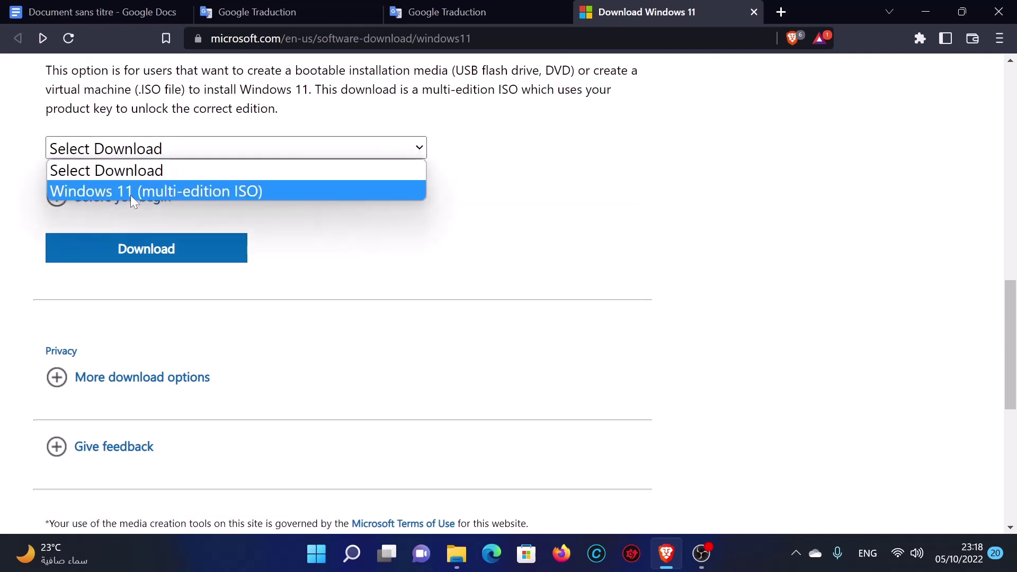
click(91, 191)
click(145, 253)
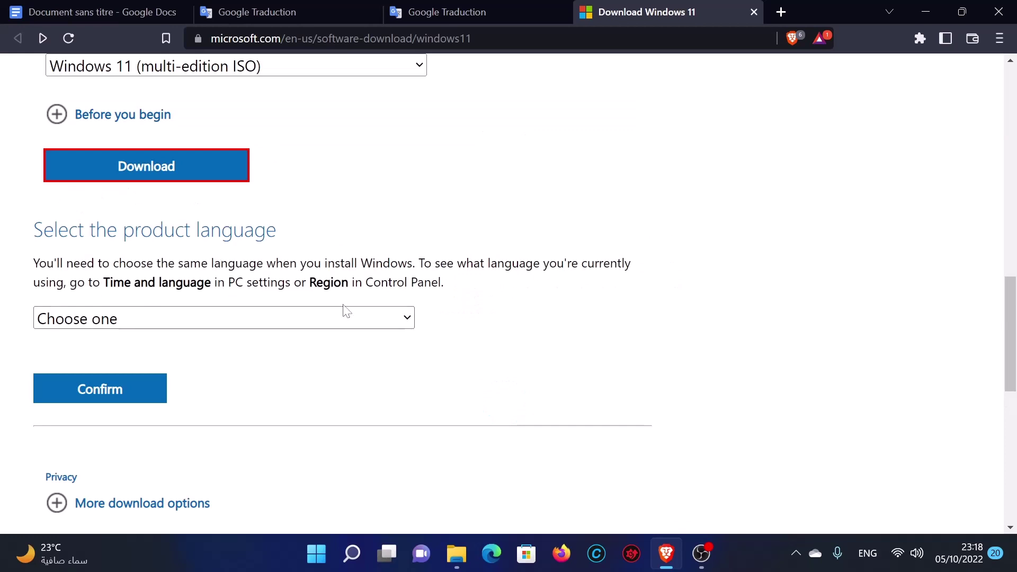
Confirm Brazilian Portuguese as the product language and start the 64-bit ISO download
click(407, 318)
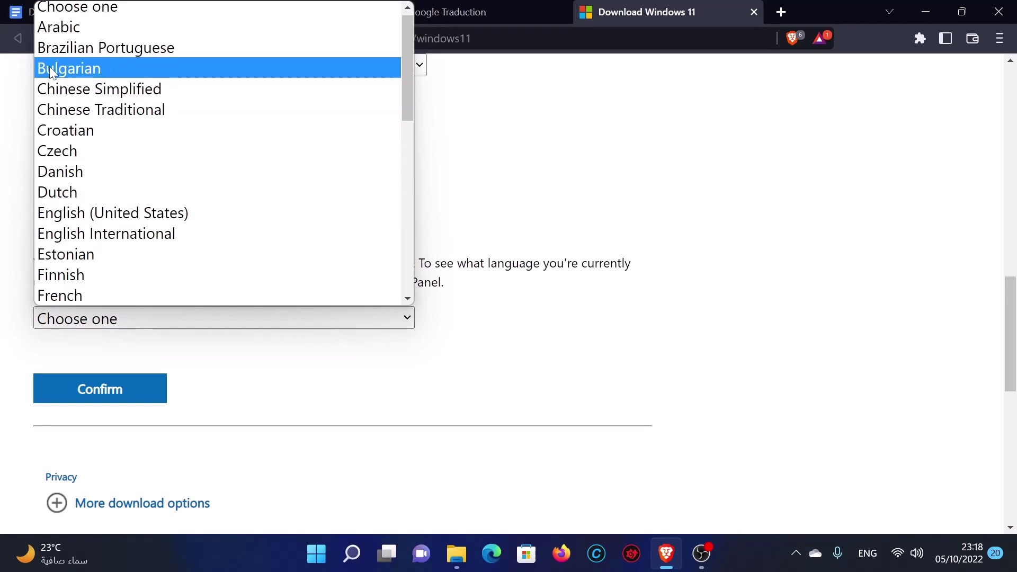
click(72, 49)
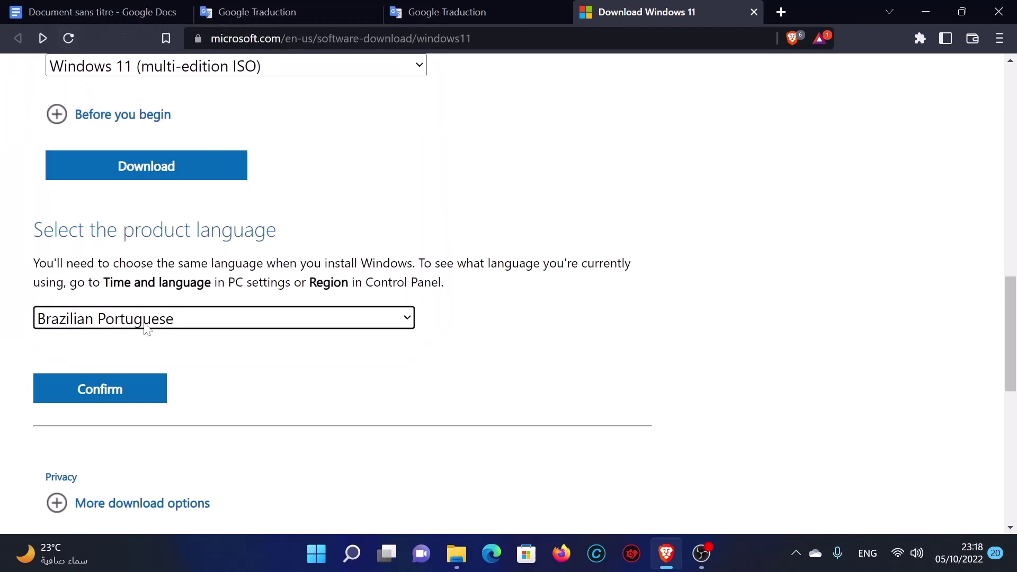
click(101, 398)
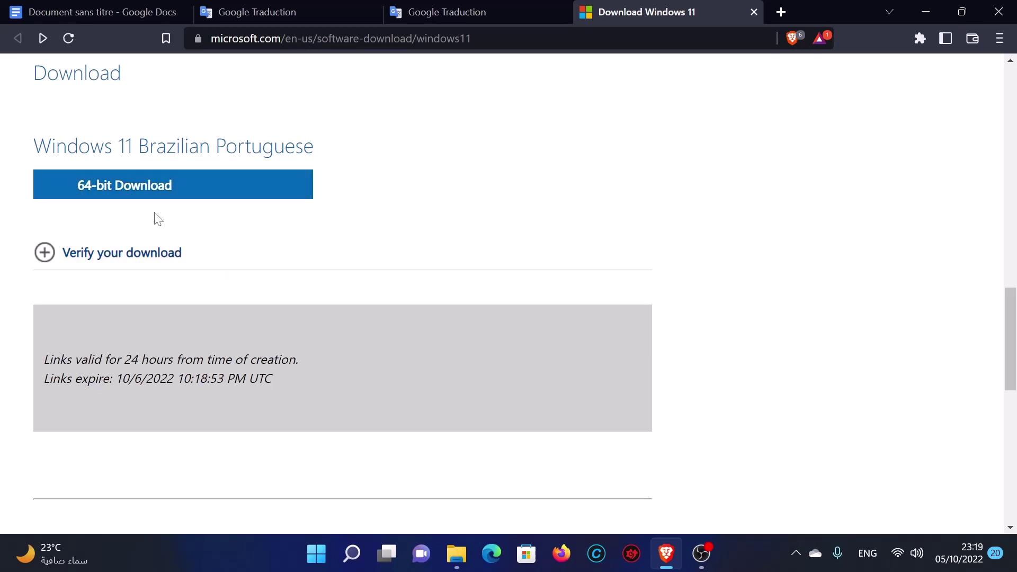
click(146, 196)
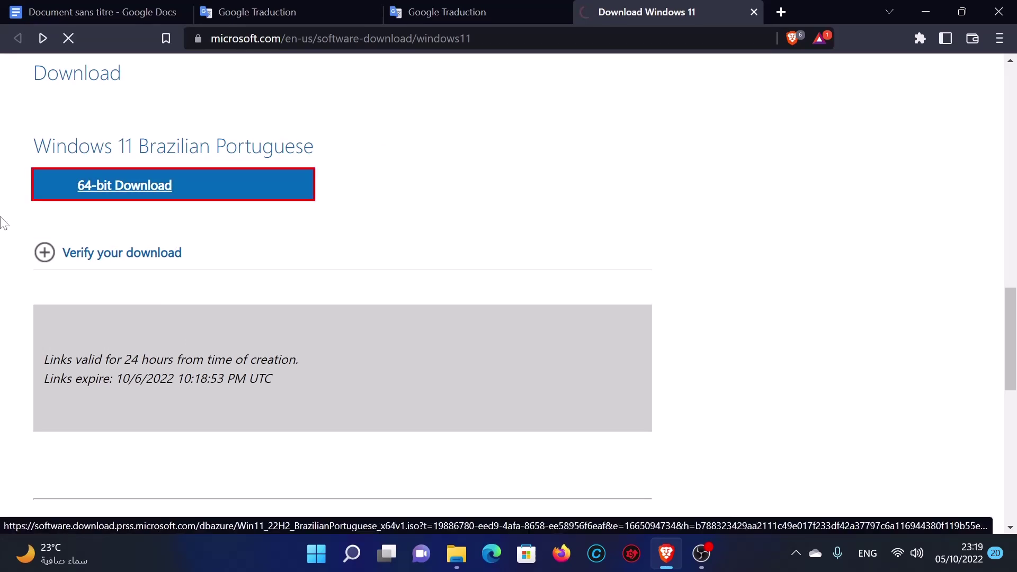
key(Return)
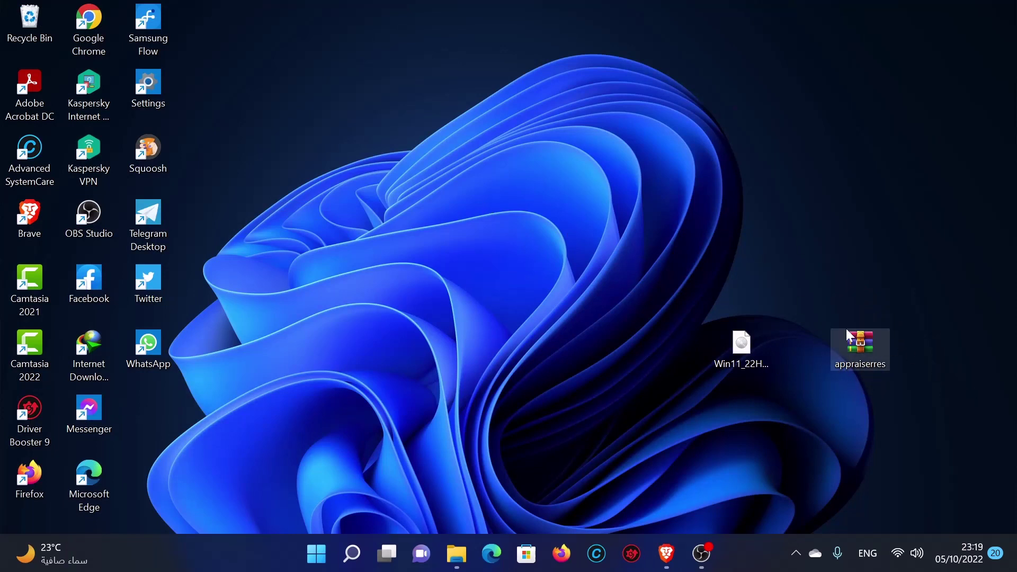
Extract the desktop archive appraiserres.zip with WinRAR into an appraiserres folder on the desktop, then close the archive
right_click(865, 351)
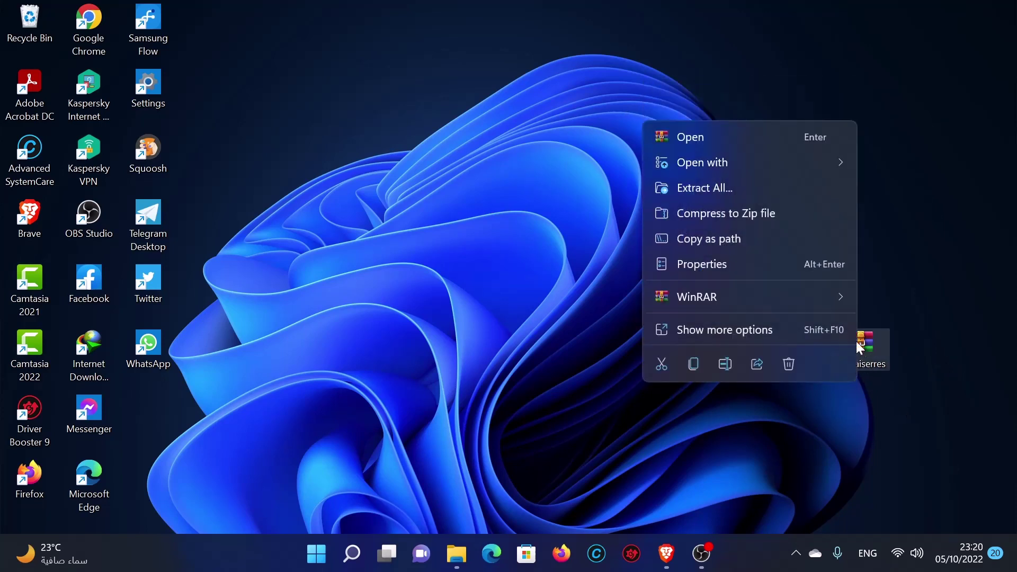
click(694, 137)
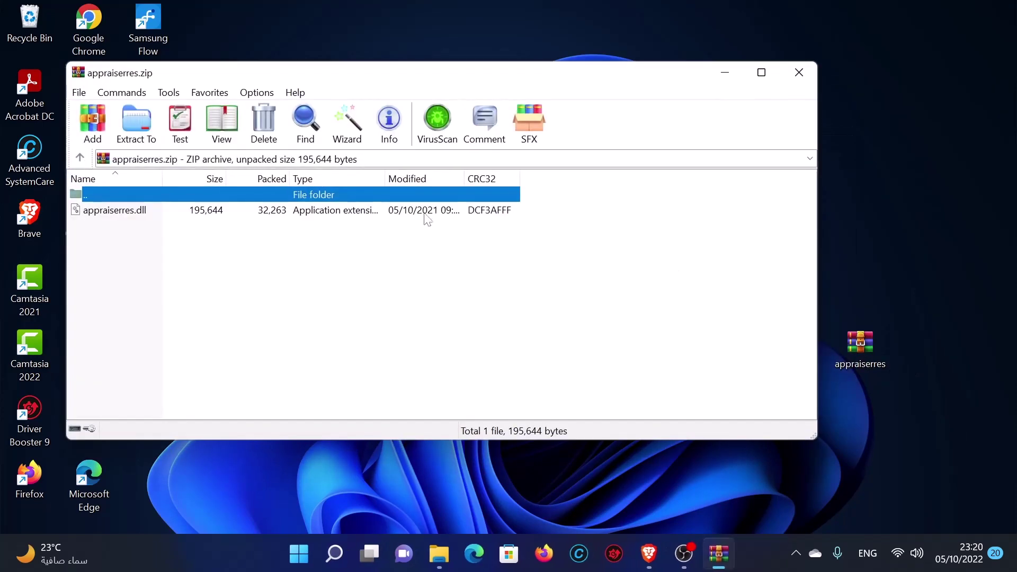
click(136, 124)
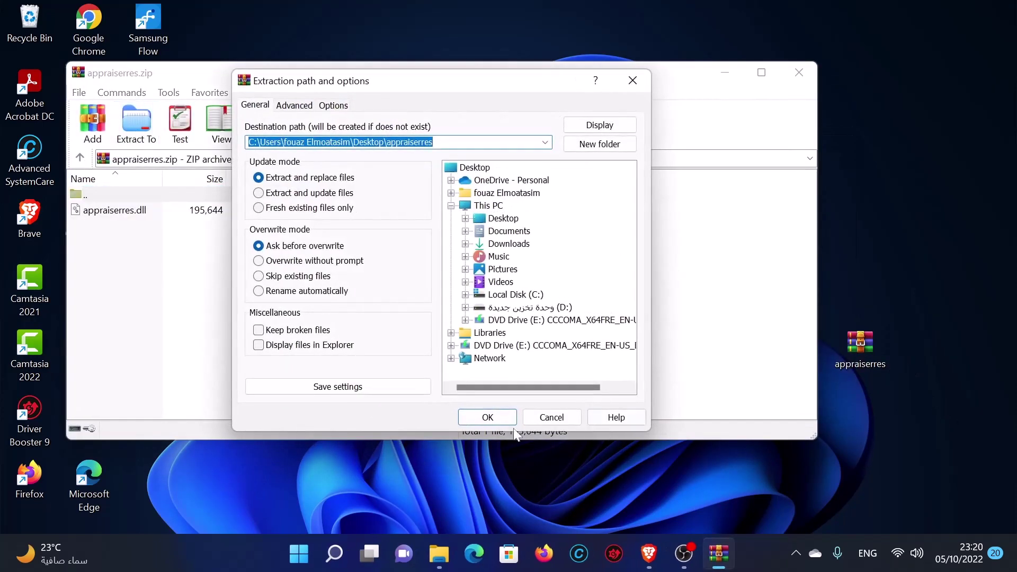
click(497, 419)
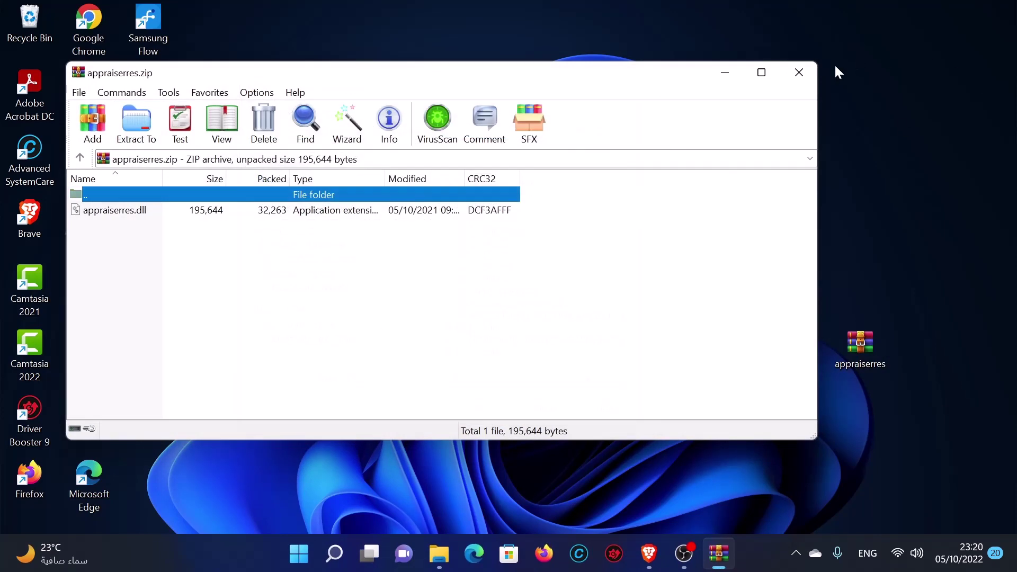
click(799, 72)
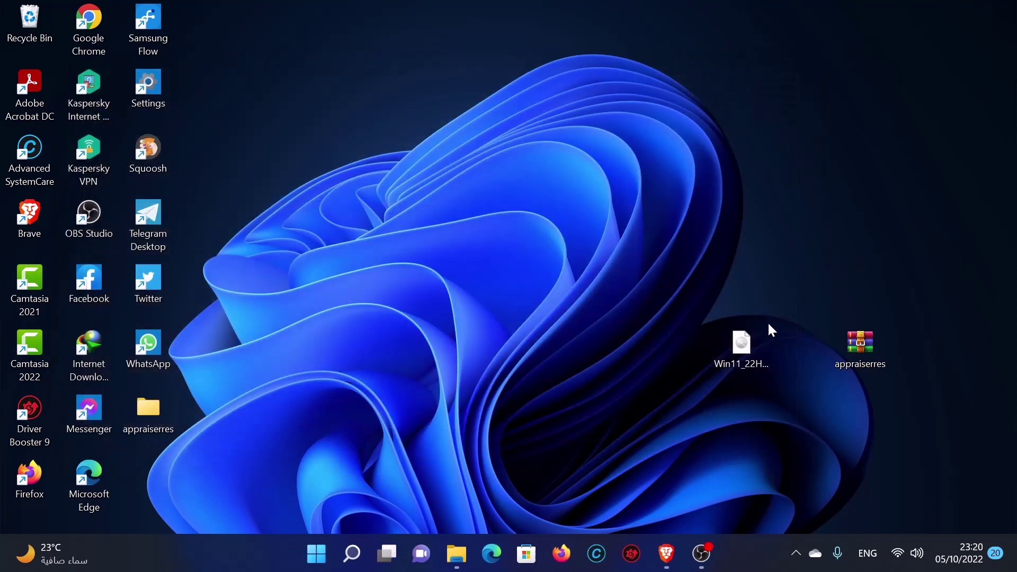
Extract the Win11_22H2_English_x64v1 ISO with WinRAR into a folder of the same name on the desktop
right_click(742, 343)
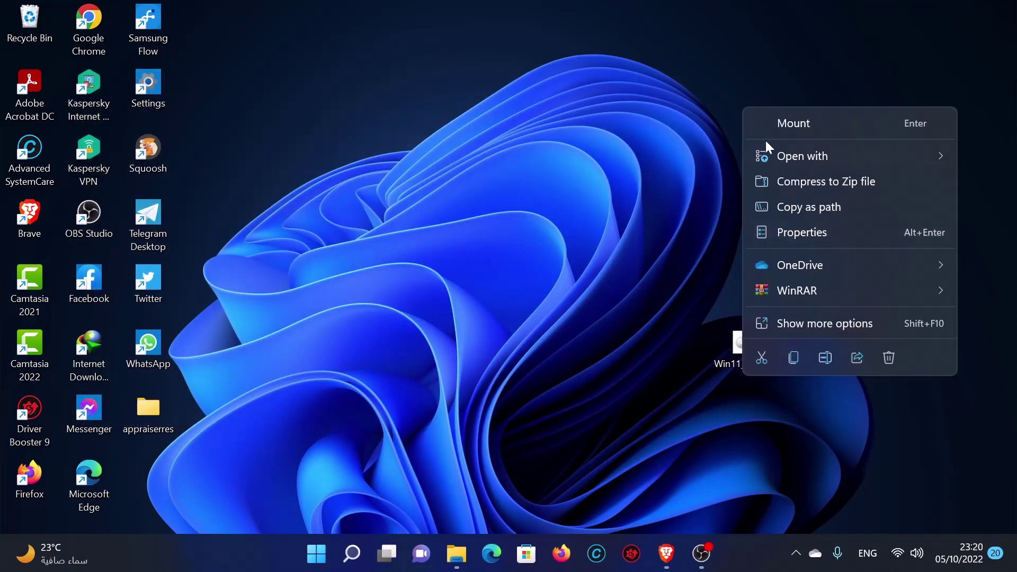
mouse_move(780, 292)
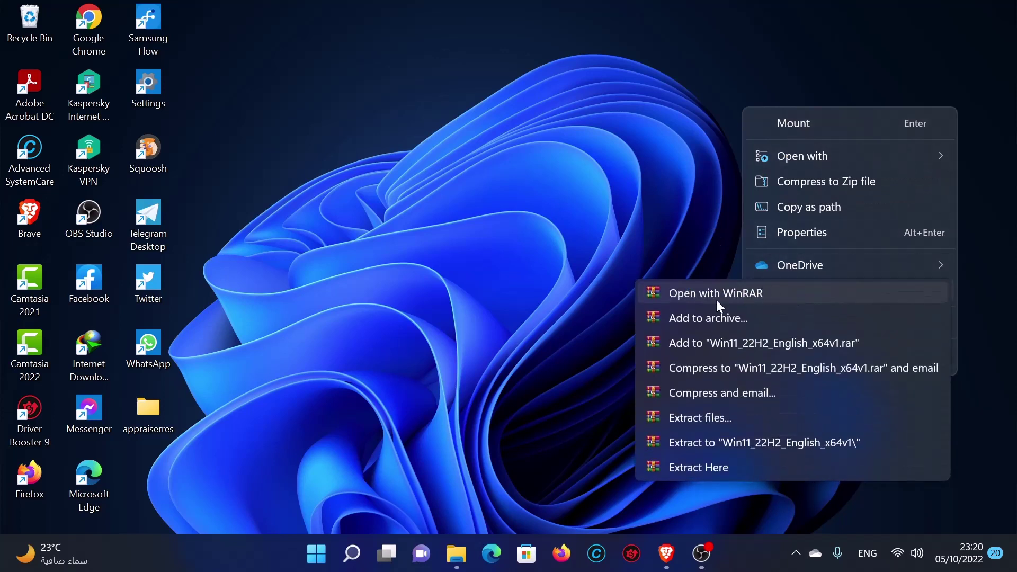
click(691, 416)
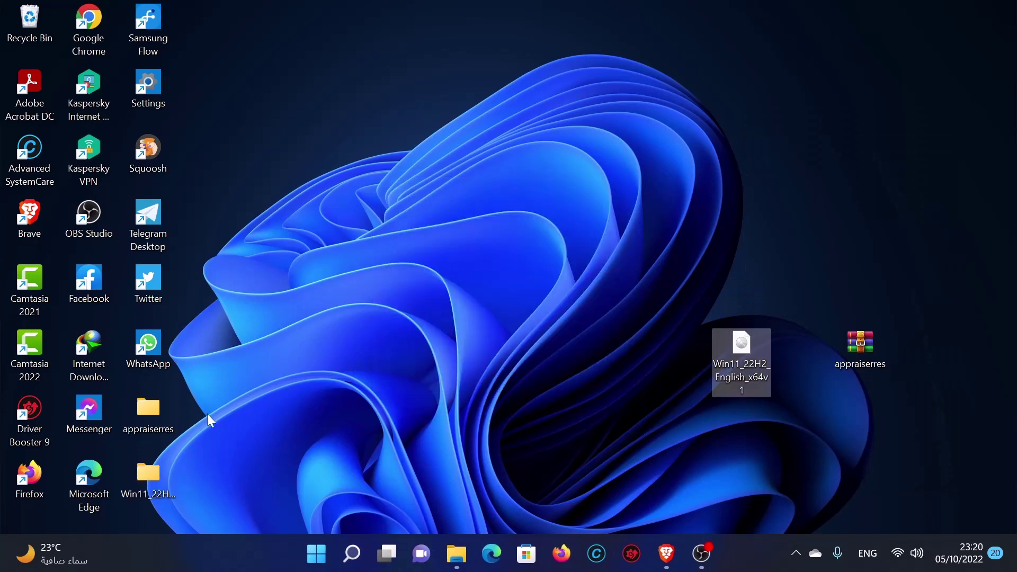
Copy appraiserres.dll from the extracted appraiserres folder and minimize the folder window
click(150, 412)
double_click(149, 411)
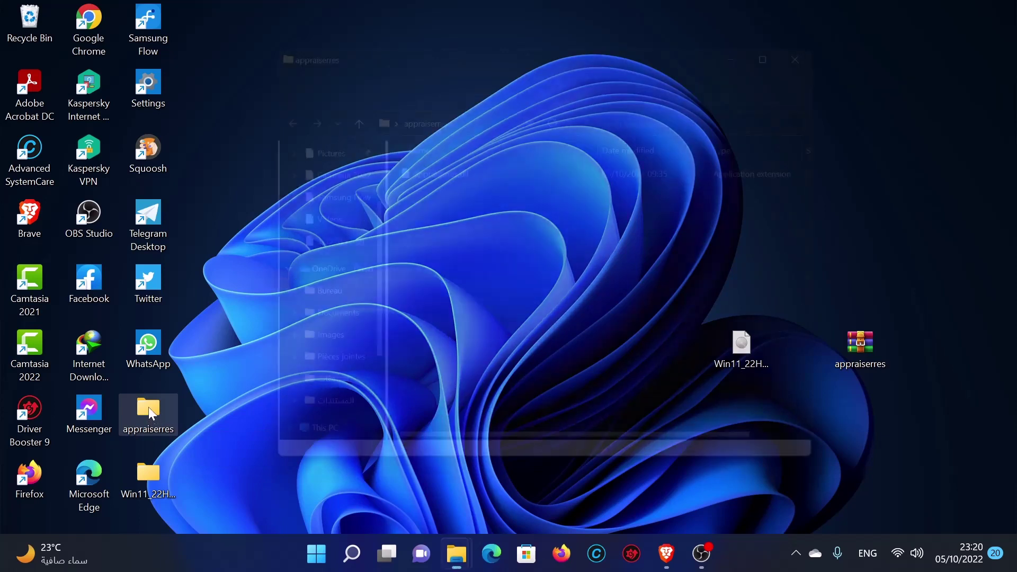
right_click(409, 163)
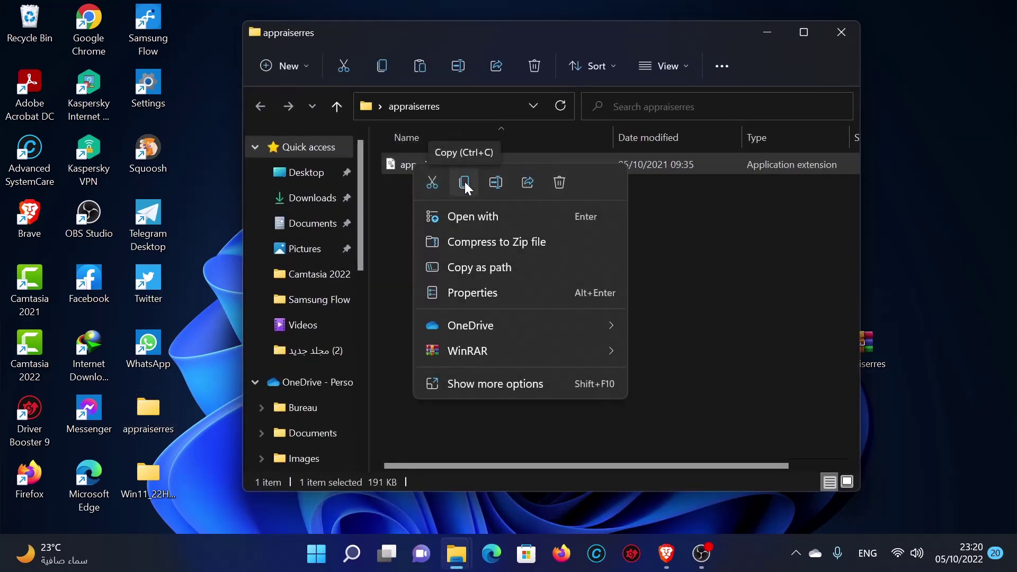
click(464, 185)
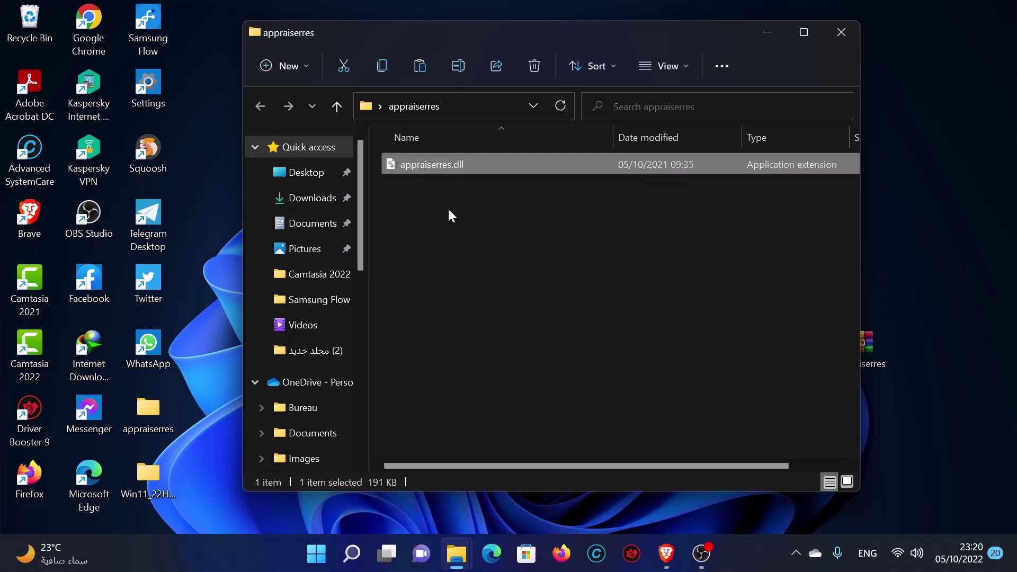
click(769, 33)
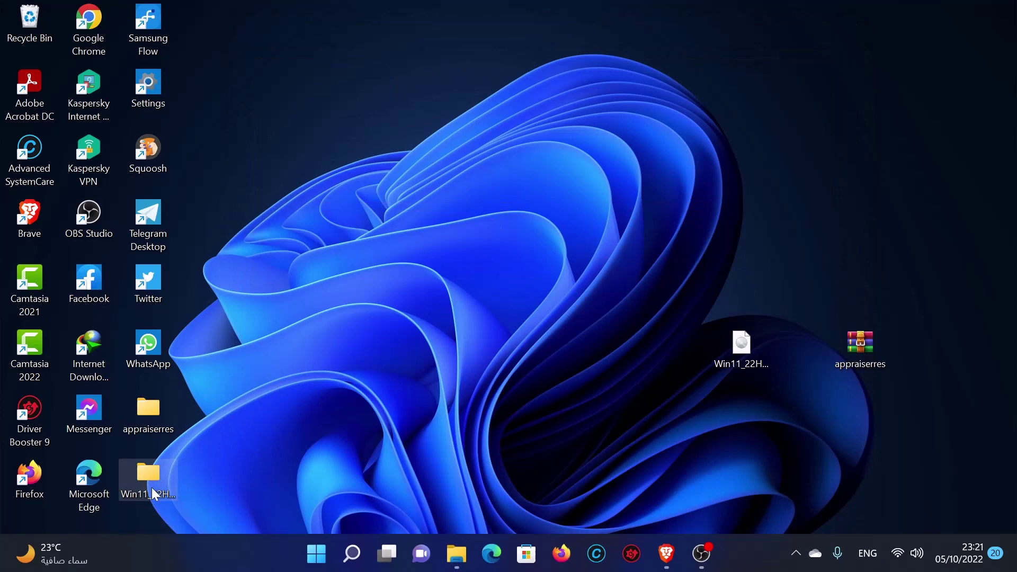
Paste appraiserres.dll into the sources folder of Win11_22H2_English_x64v1, replacing the existing file, and minimize the window
double_click(151, 484)
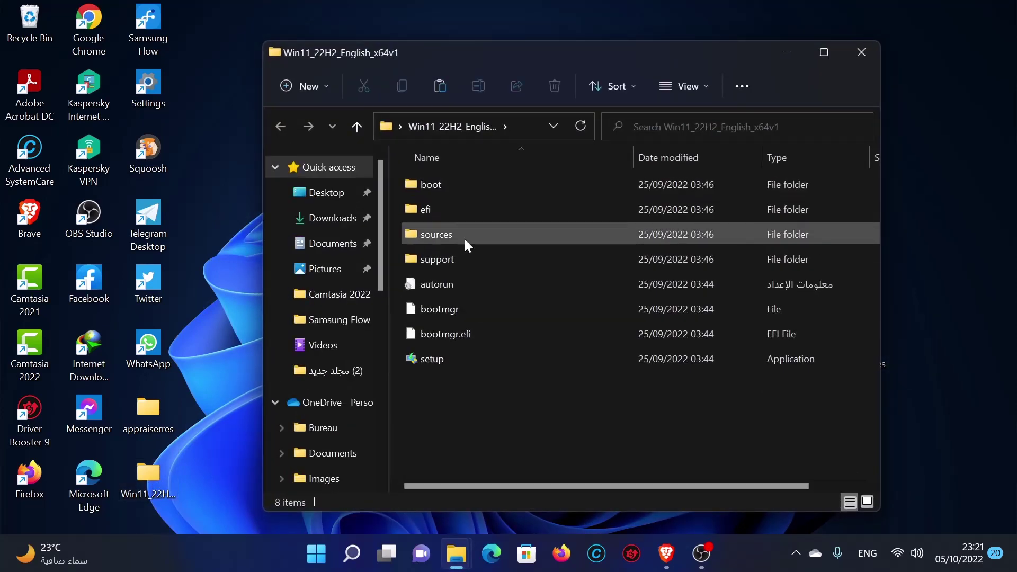
double_click(438, 237)
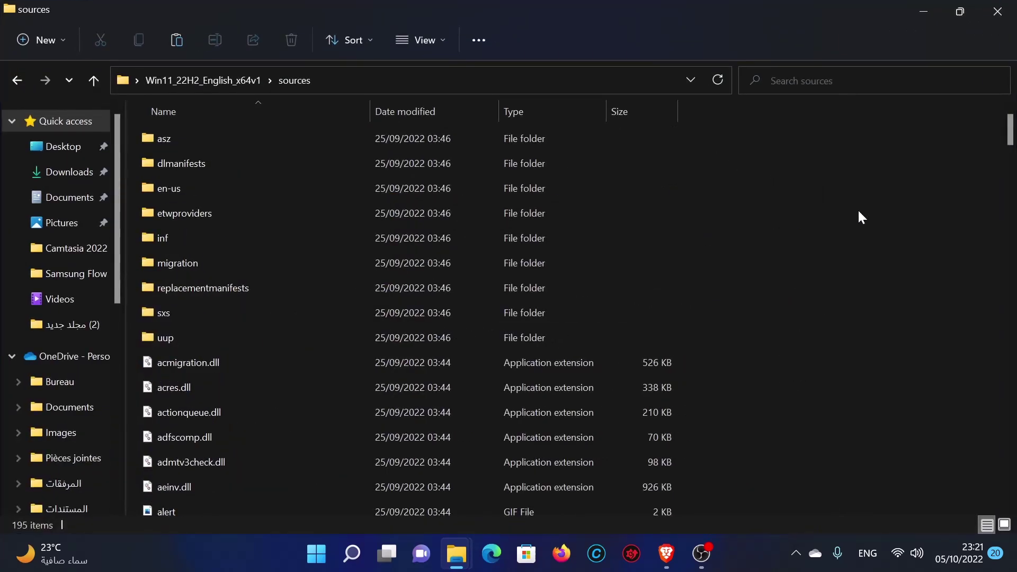
right_click(862, 213)
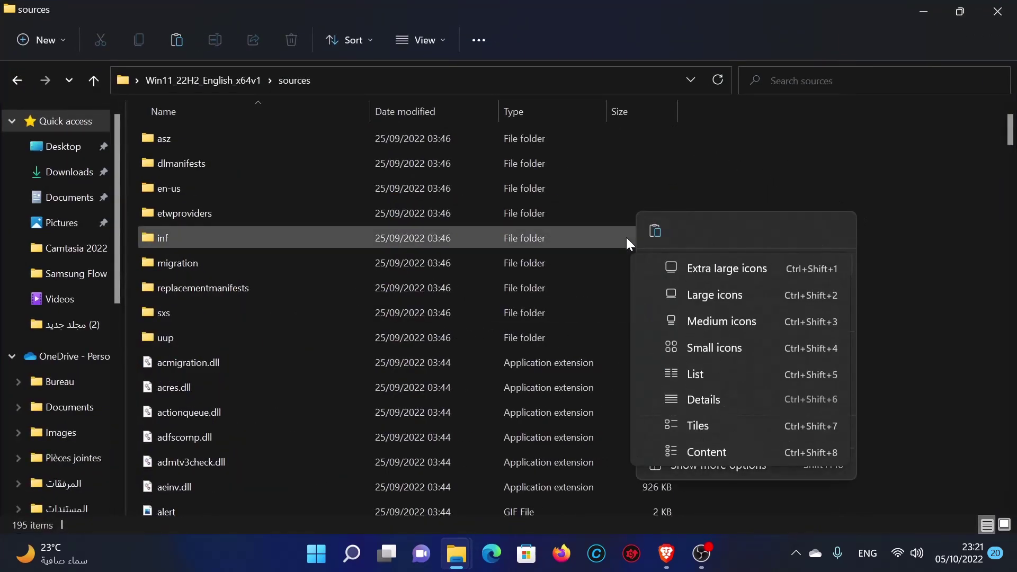
click(654, 237)
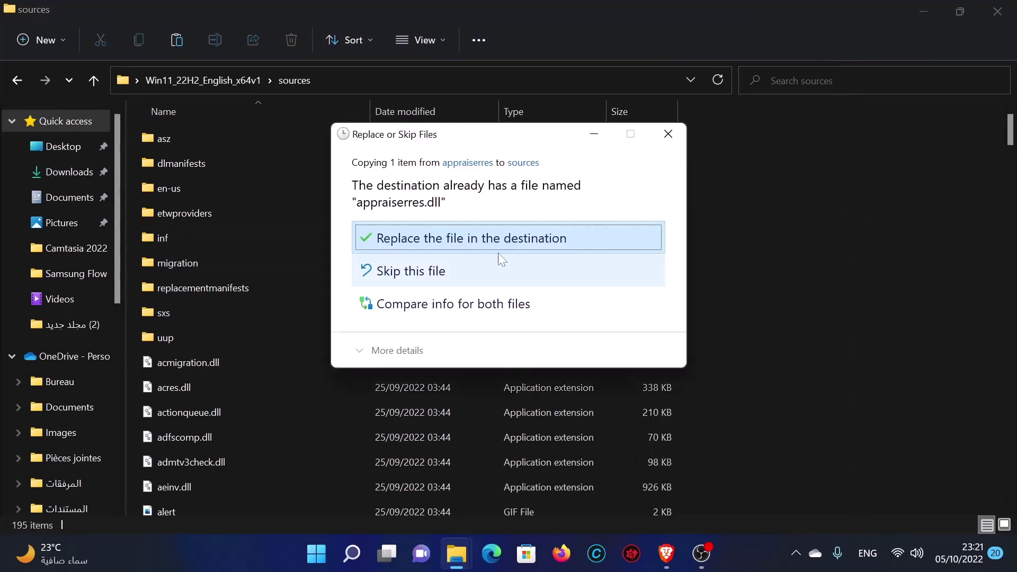
click(464, 241)
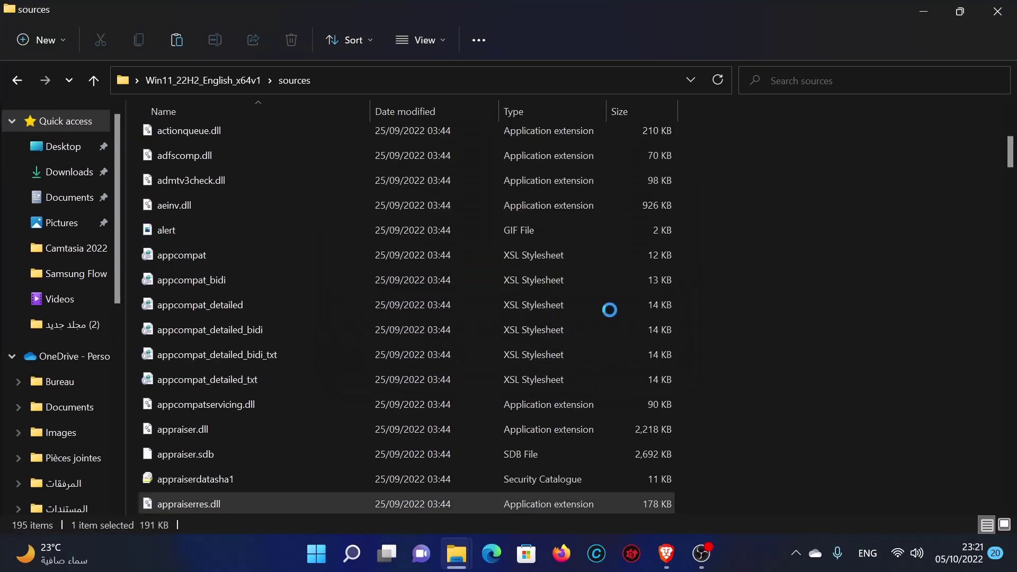
click(923, 11)
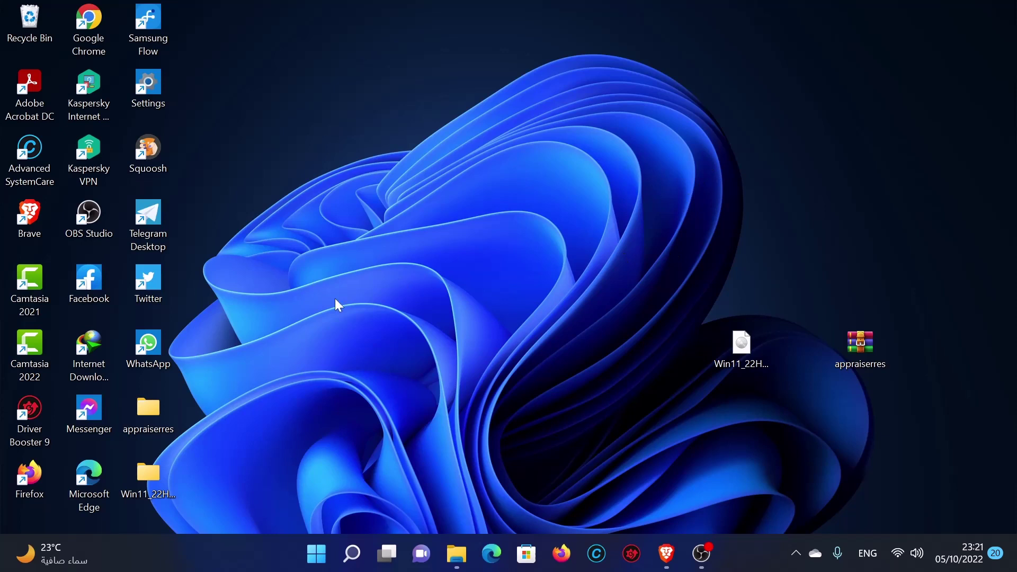
Run setup from the desktop folder Win11_22H2_English_x64v1 and continue with "I want to help make the installation better" enabled
double_click(154, 474)
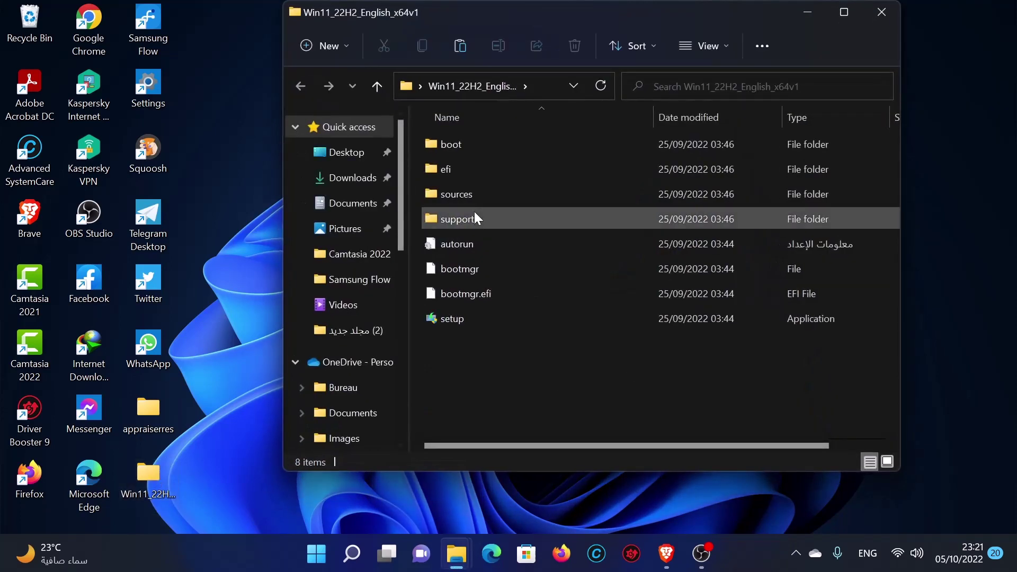
double_click(453, 318)
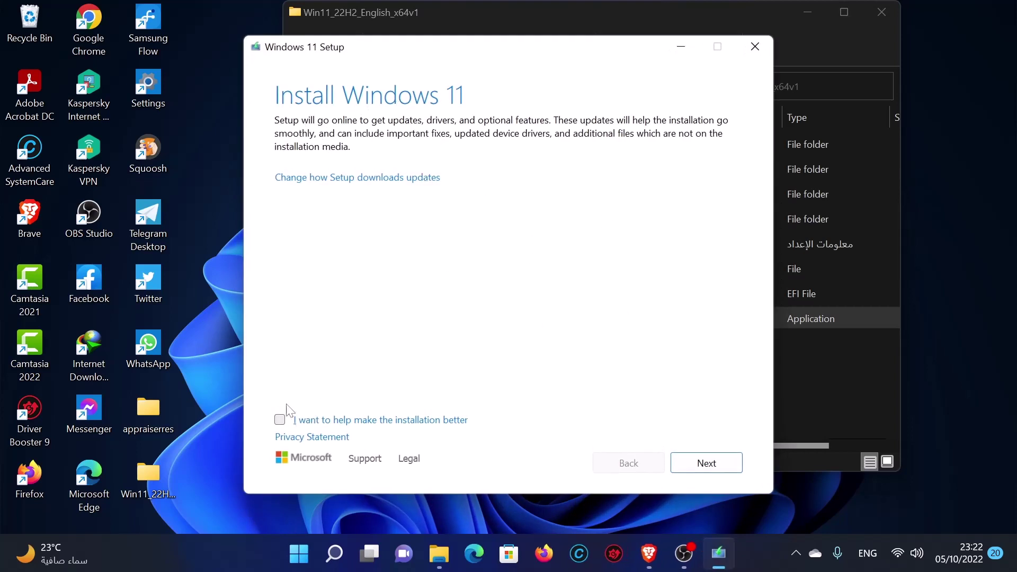
click(280, 419)
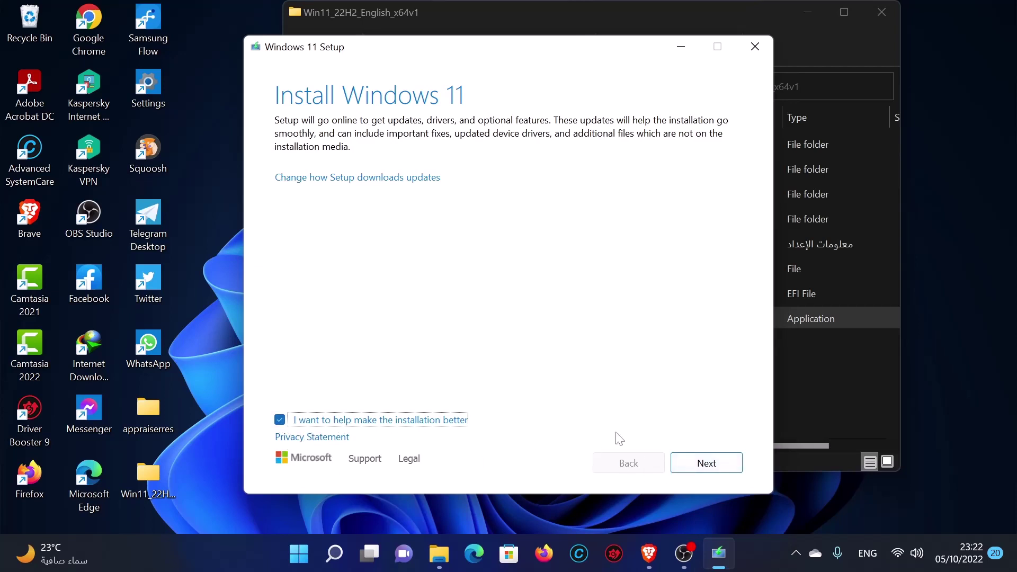
click(689, 464)
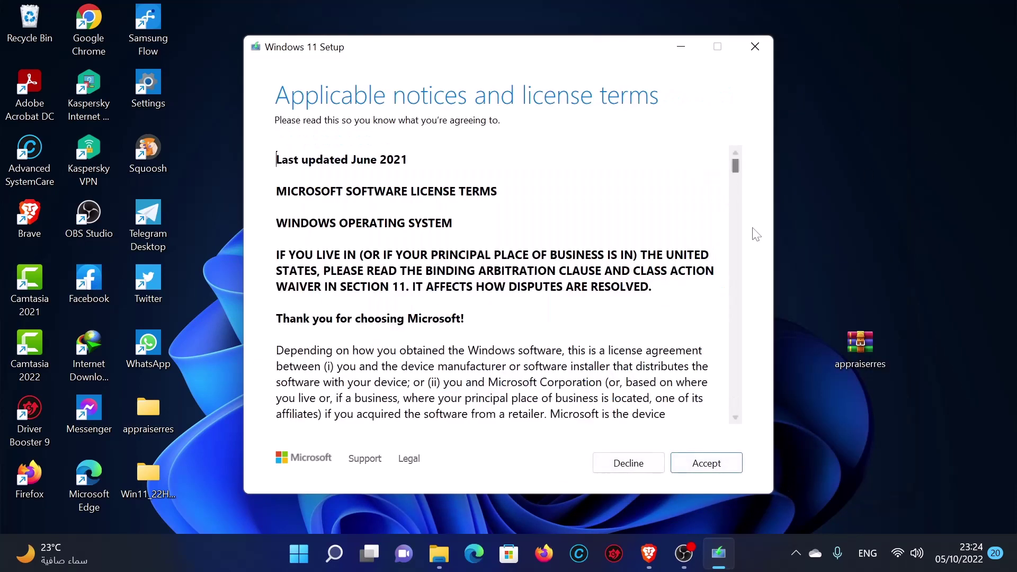
Read through and accept the Windows 11 license terms, and continue the installation with "Keep personal files only"
scroll(736, 210, down, 20)
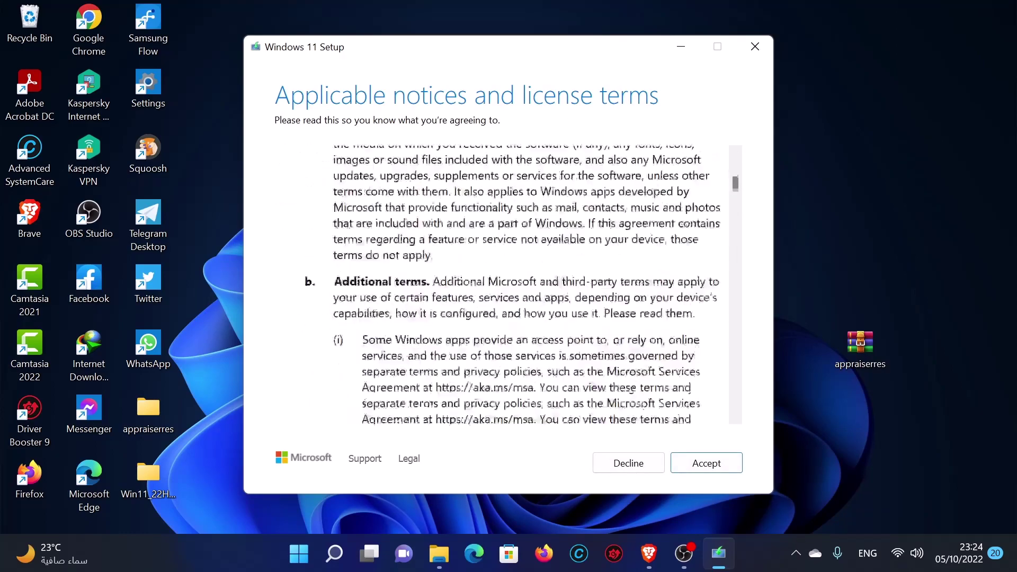
drag(737, 209, 756, 418)
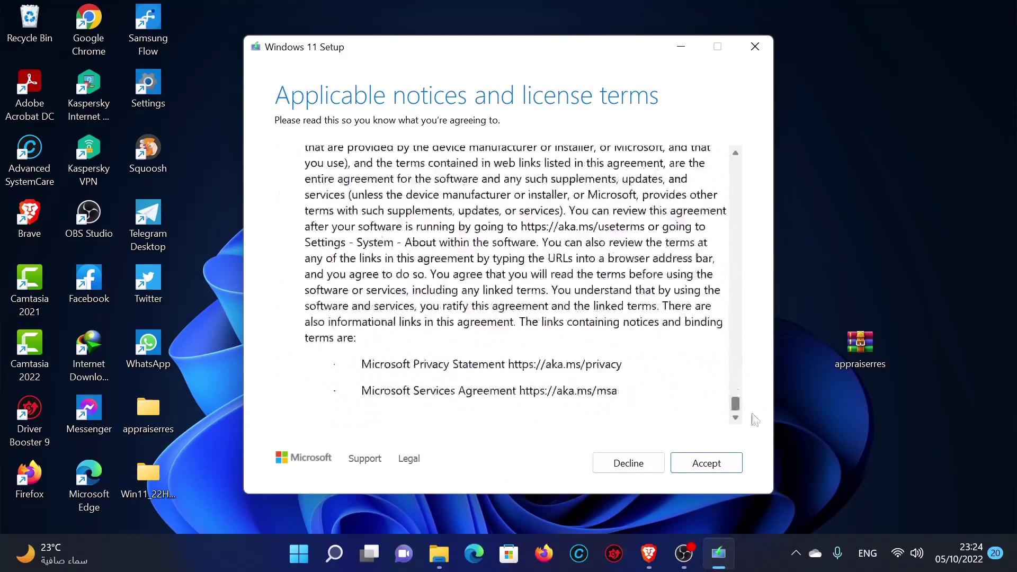
click(707, 464)
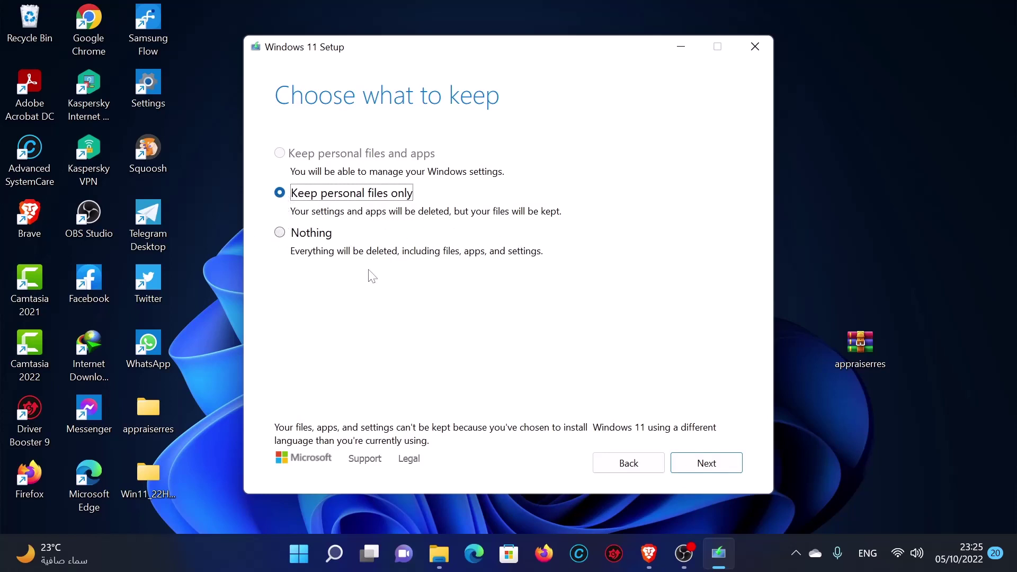
click(701, 466)
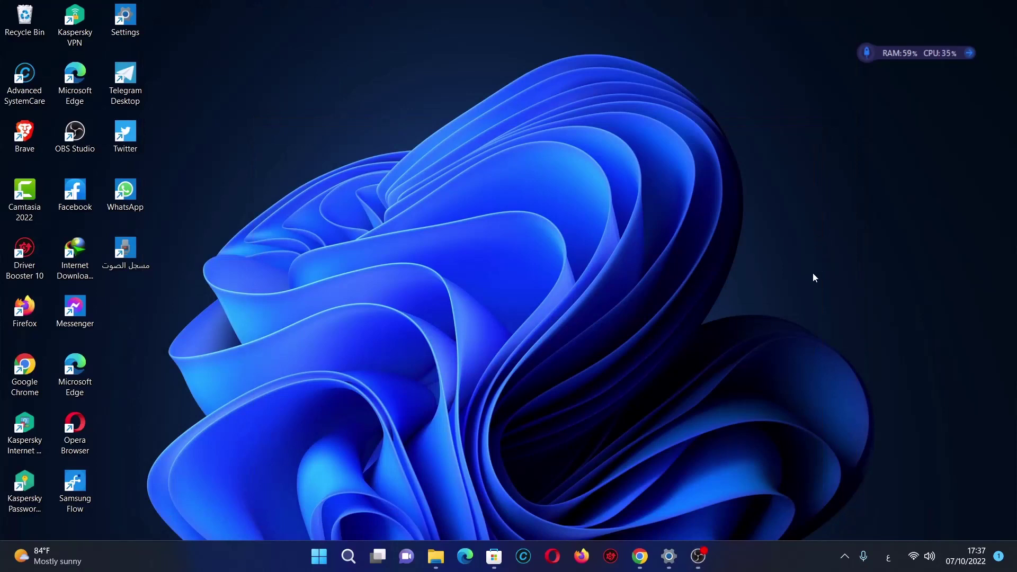
Switch the keyboard input to English, search Windows for winver and run it to check the installed Windows version
click(354, 559)
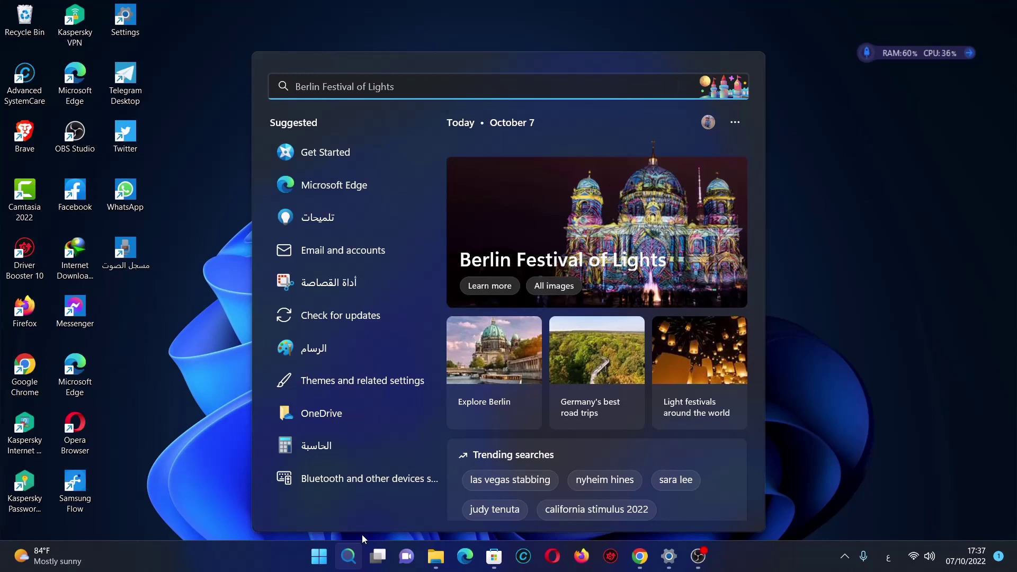
key(alt+shift)
text(word)
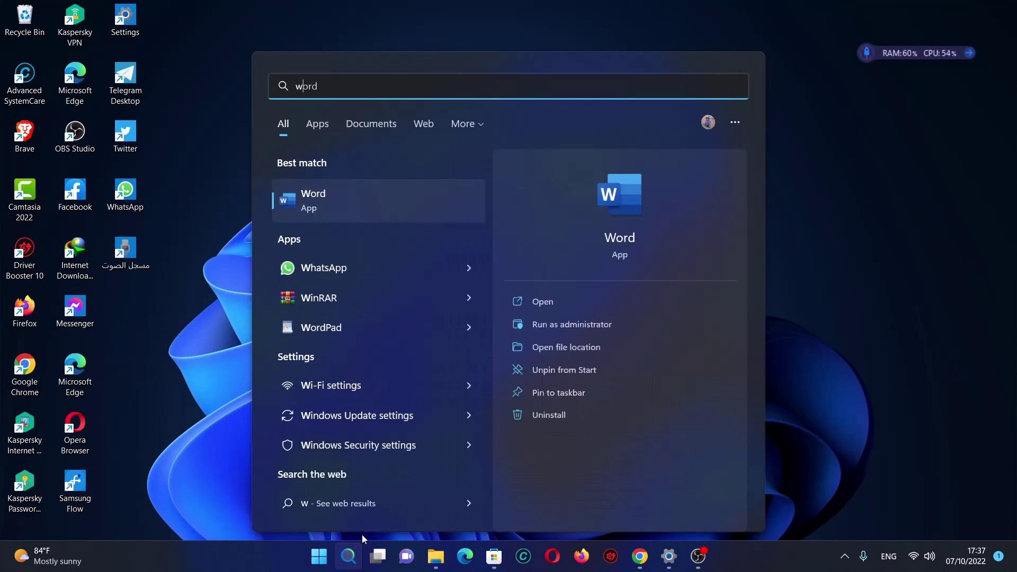
text(in)
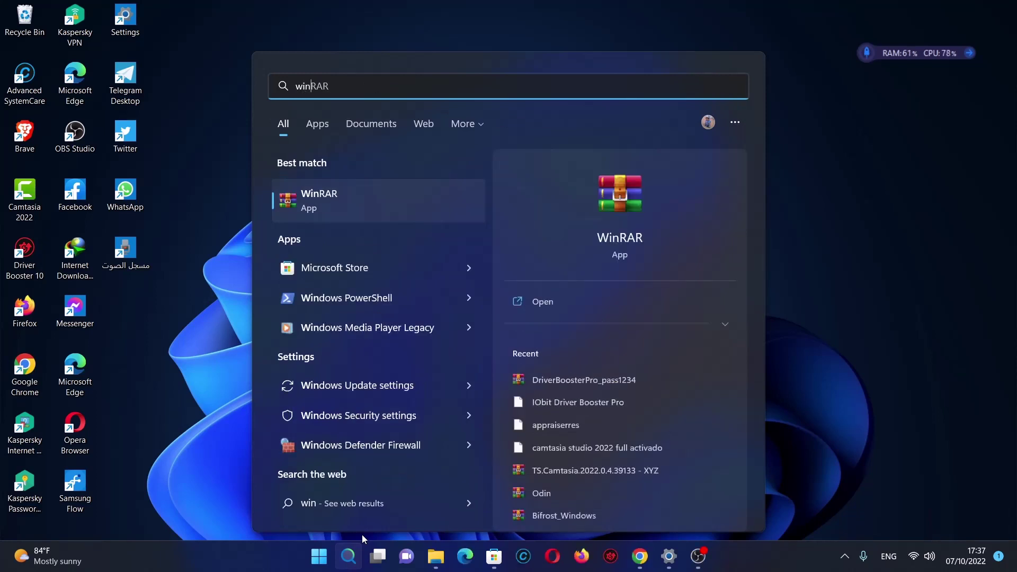
text(ver)
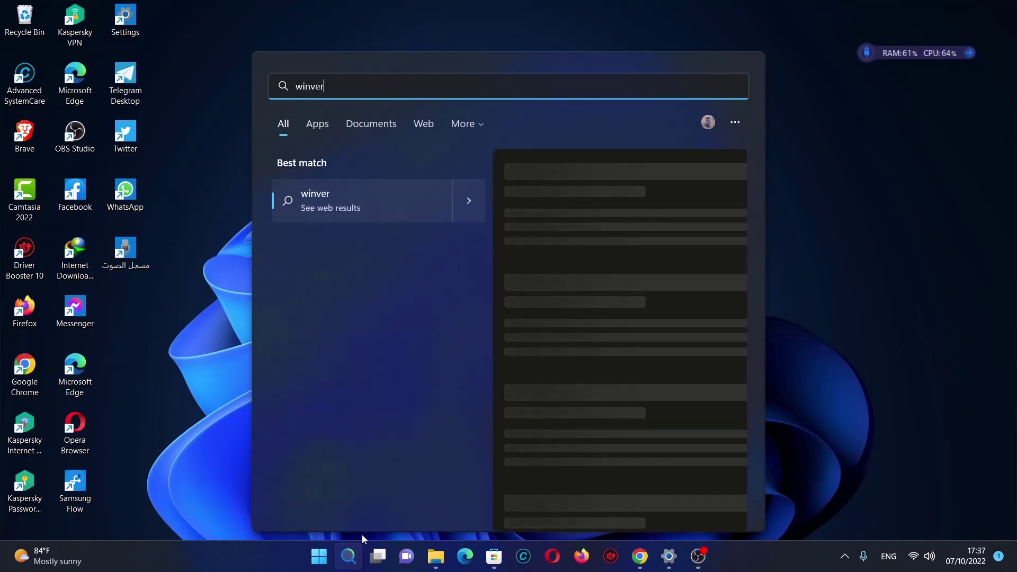
key(Return)
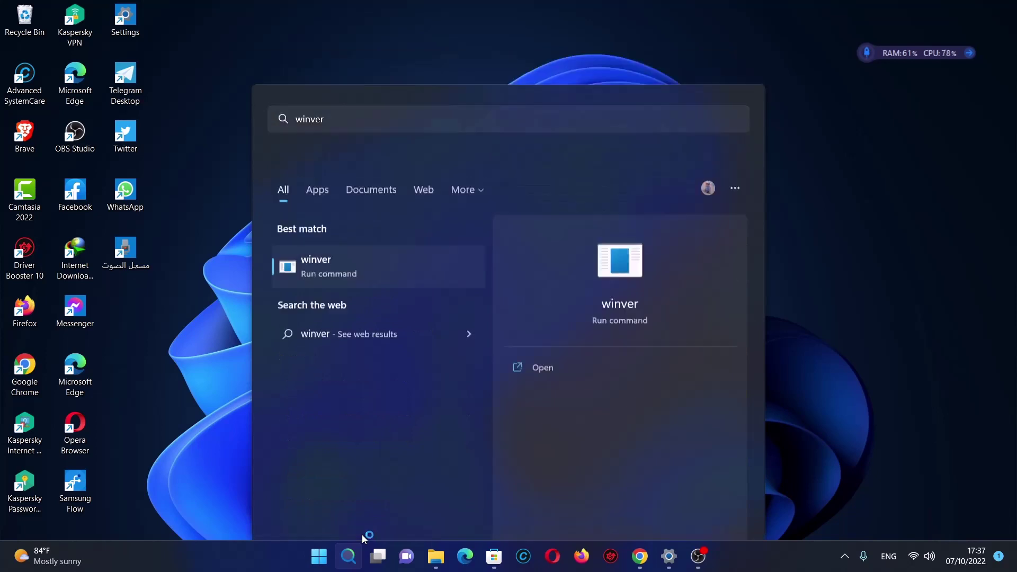